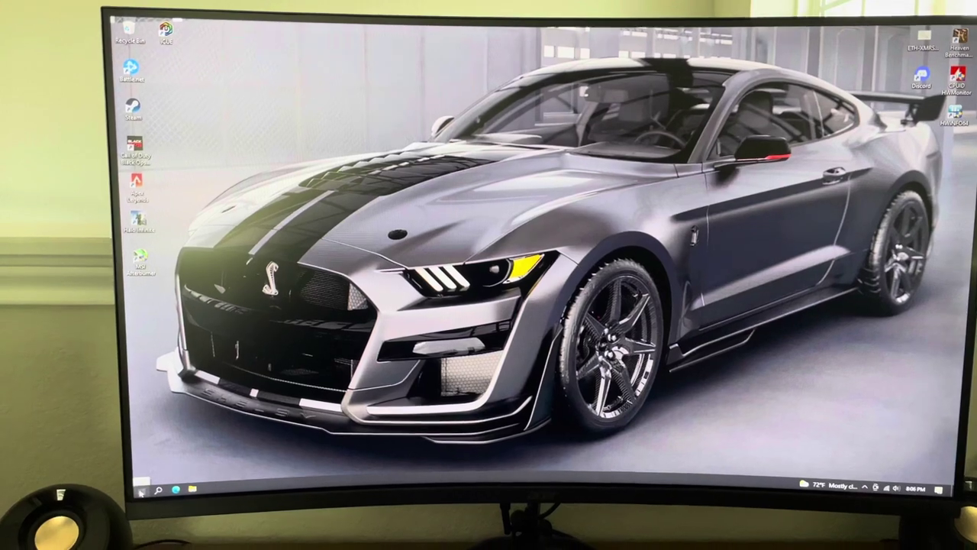
Step: Shut down the Windows 10 PC from the Start menu's power options
left_click(142, 490)
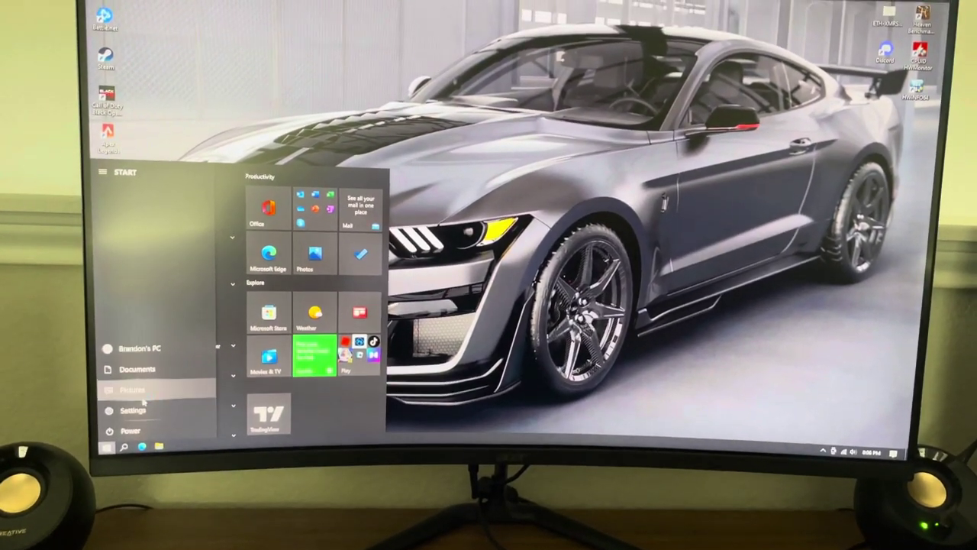
left_click(144, 366)
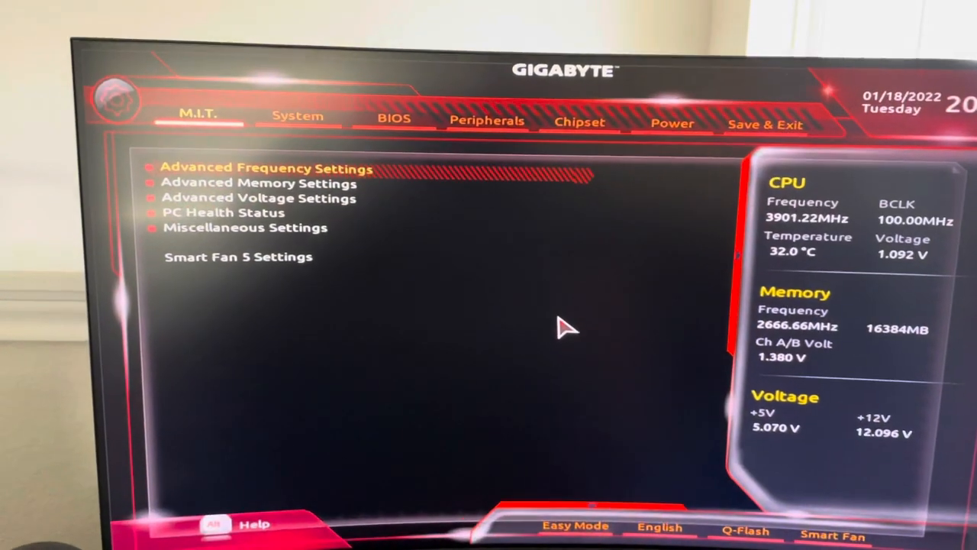
Step: Switch from the M.I.T. menu to the BIOS page listing the boot option priorities
key("Right")
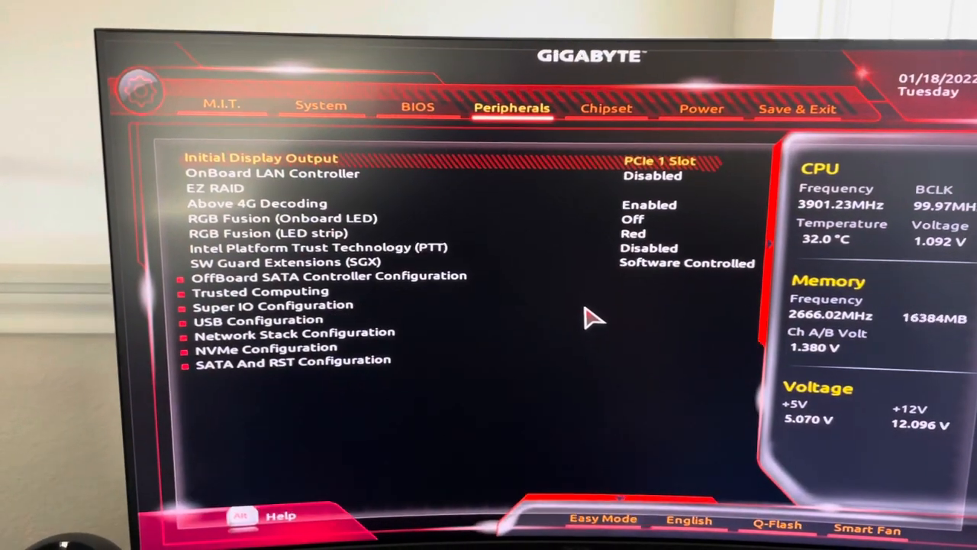
key("Left")
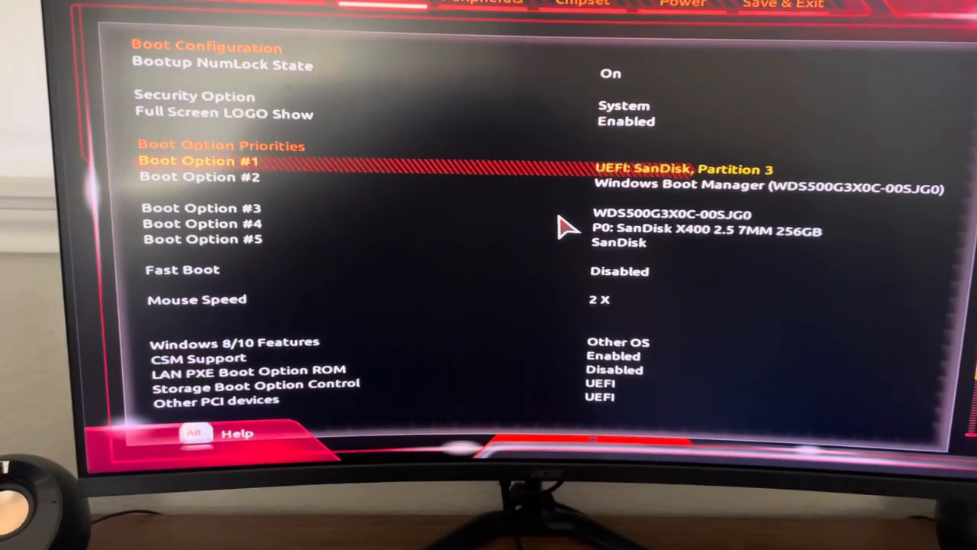
Step: Set Boot Option #1 to Windows Boot Manager, leaving UEFI: SanDisk, Partition 3 as second
key("Down")
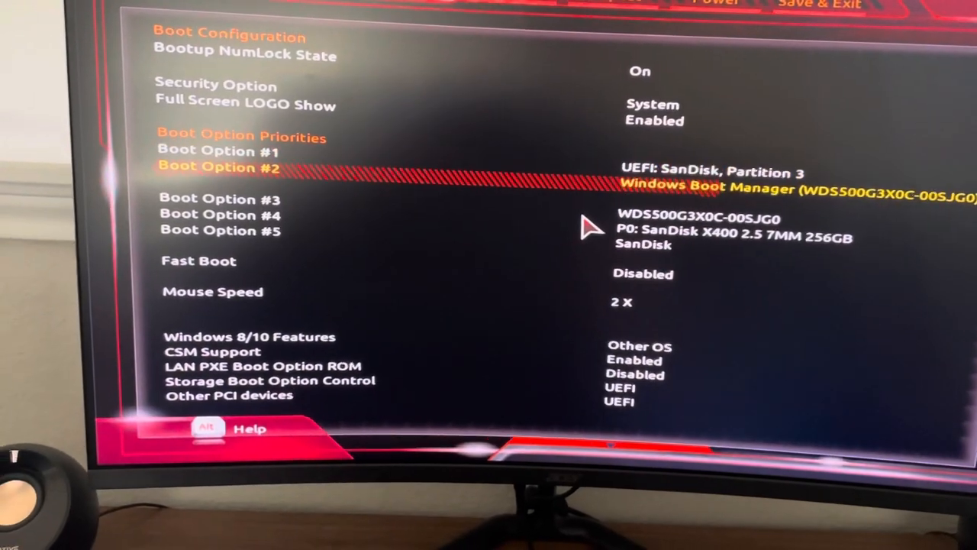
key("Return")
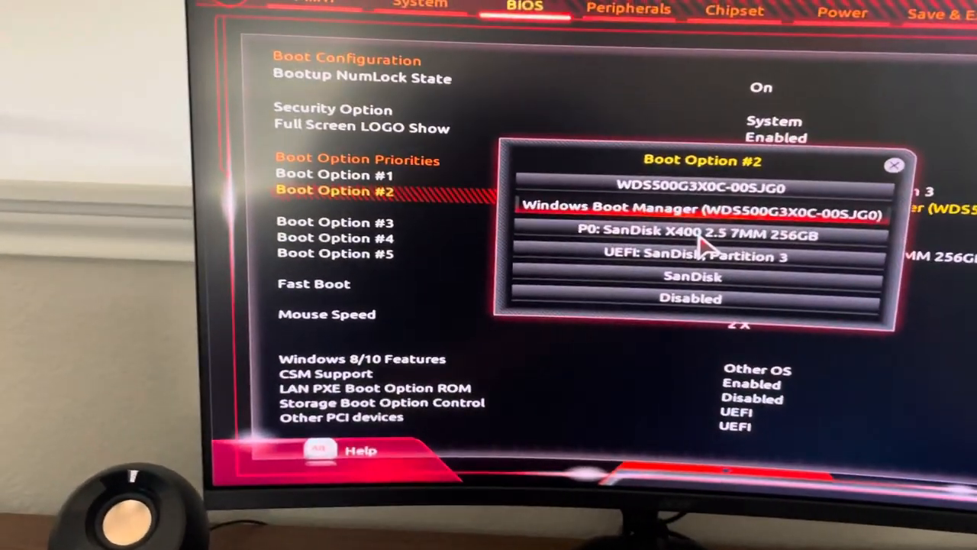
left_click(611, 172)
key("Up")
key("Return")
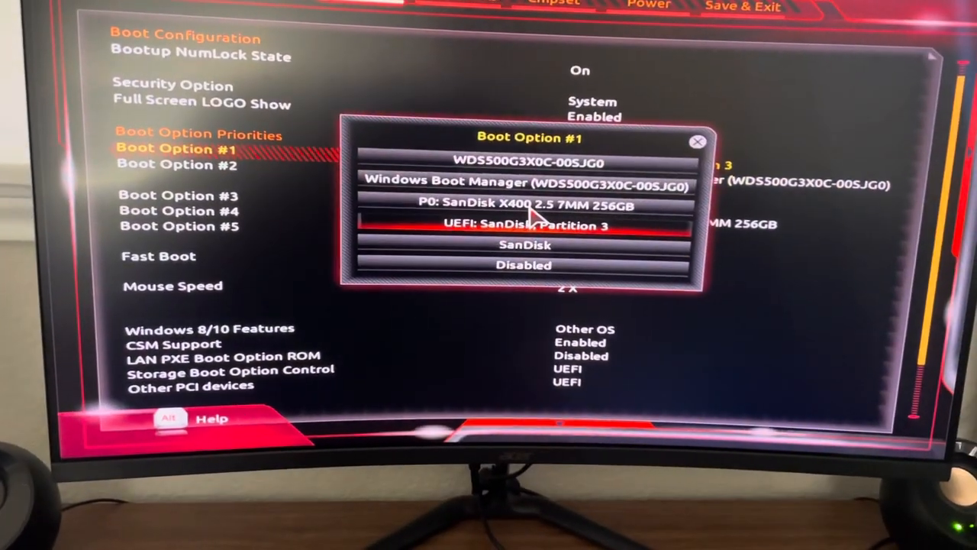
key("Up")
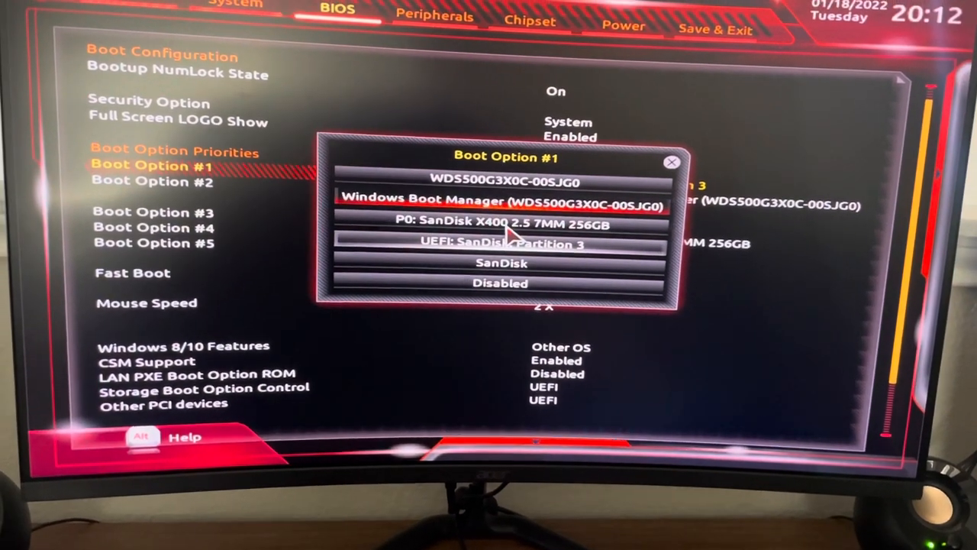
key("Return")
key("Up")
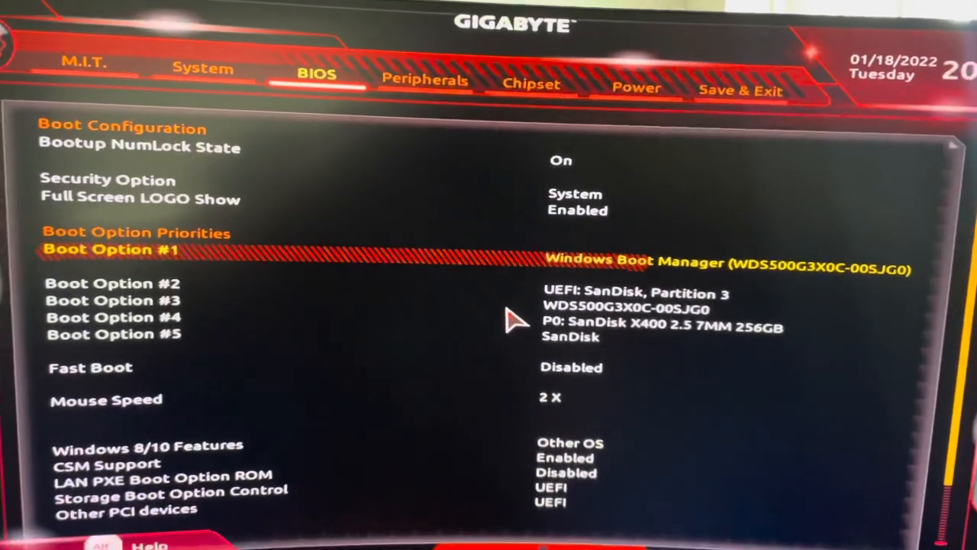
Step: Set Boot Option #1 back to UEFI: SanDisk, Partition 3, ahead of Windows Boot Manager
key("Return")
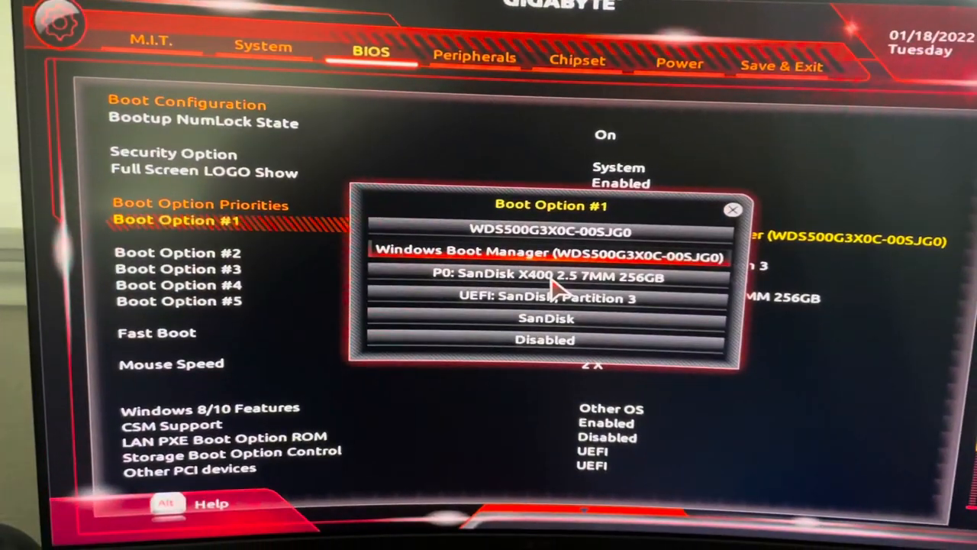
key("Down")
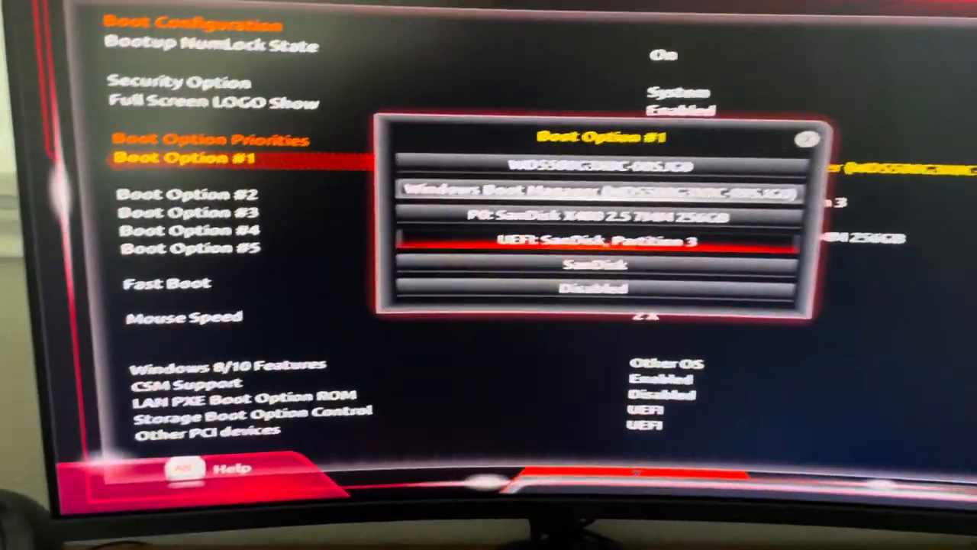
key("Return")
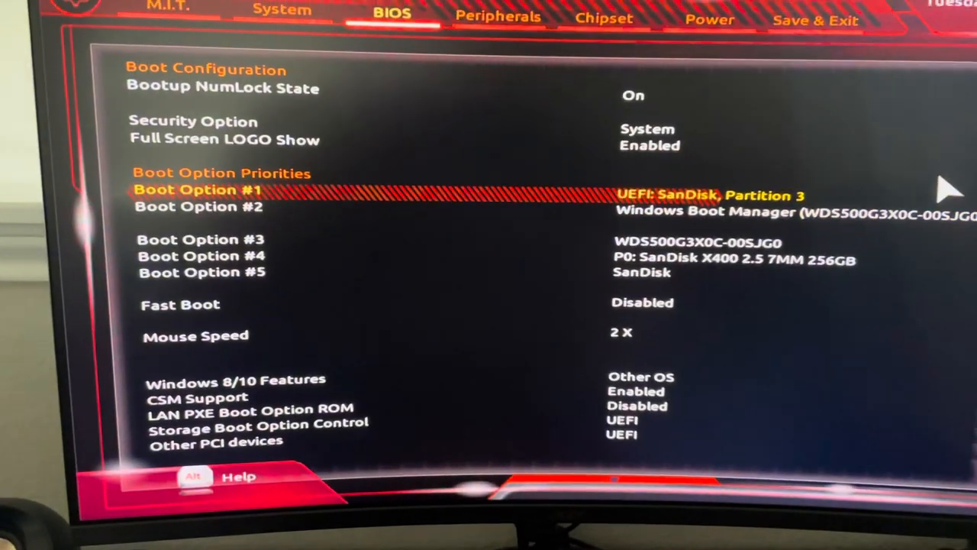
key("Right")
key("Right")
key("Right")
key("Right")
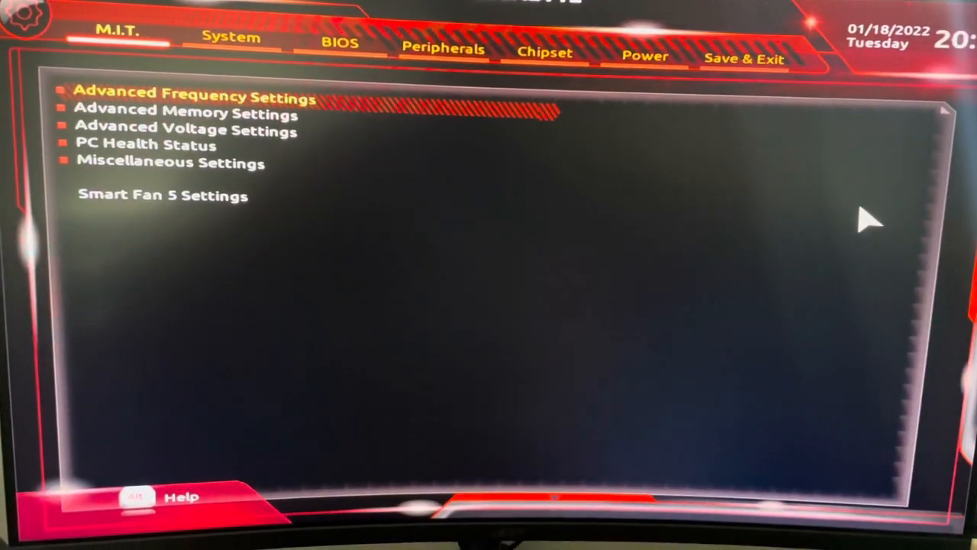
Step: Choose Save & Exit Setup to store the boot order and restart into Hive OS
key("Left")
key("Down")
key("Up")
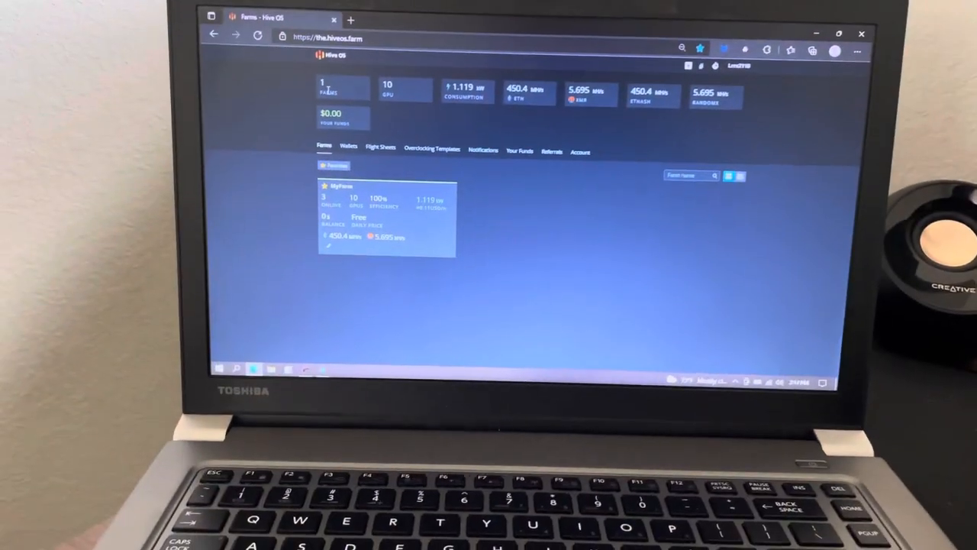
Step: Open the MyFarm card, then the MyPc worker's detail page with its two RTX 2070 GPUs
left_click(364, 195)
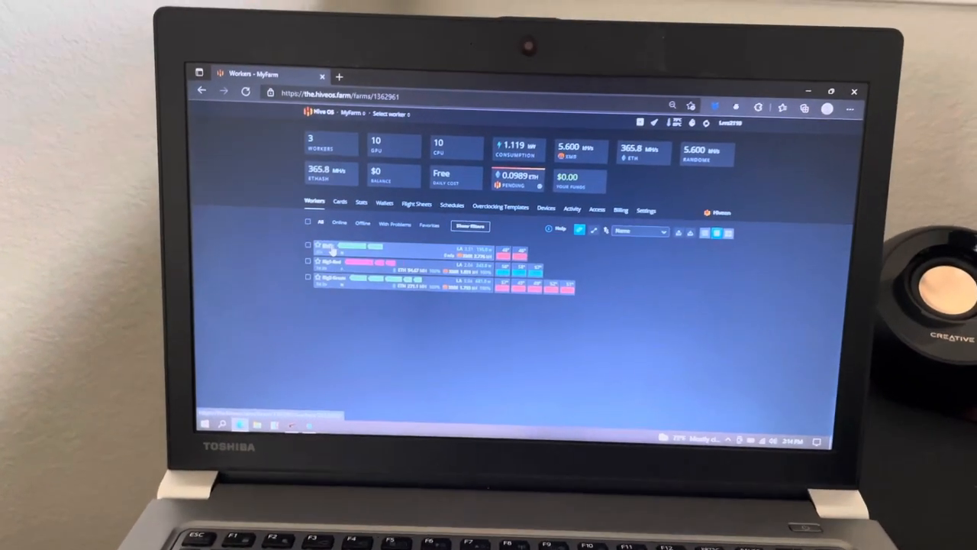
left_click(348, 238)
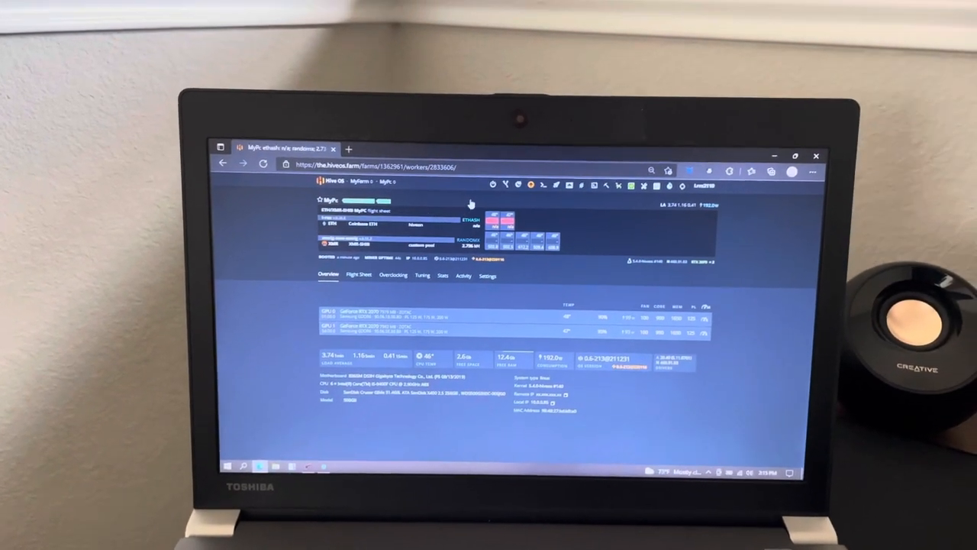
Step: Show the MyPc worker's power actions: reboot, shutdown, shutdown with boot in 30s
left_click(495, 187)
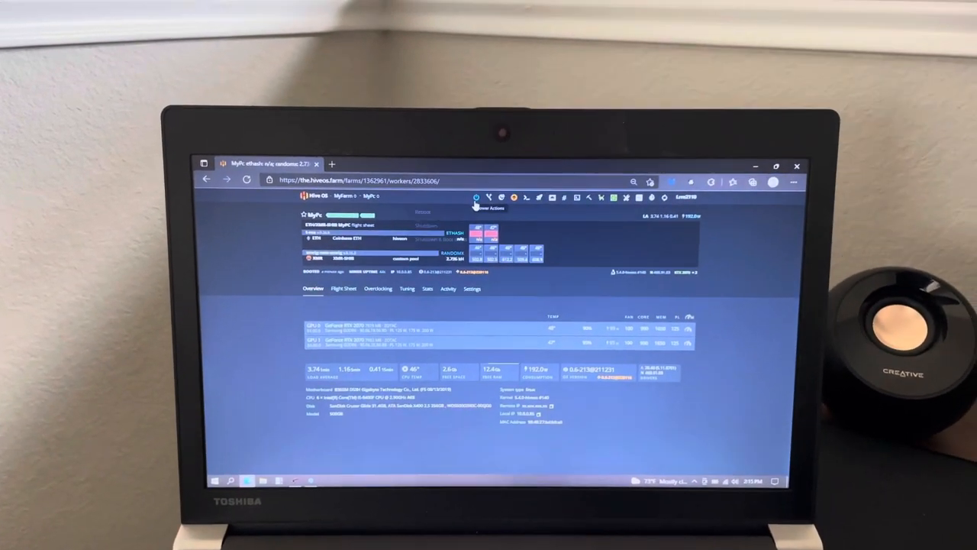